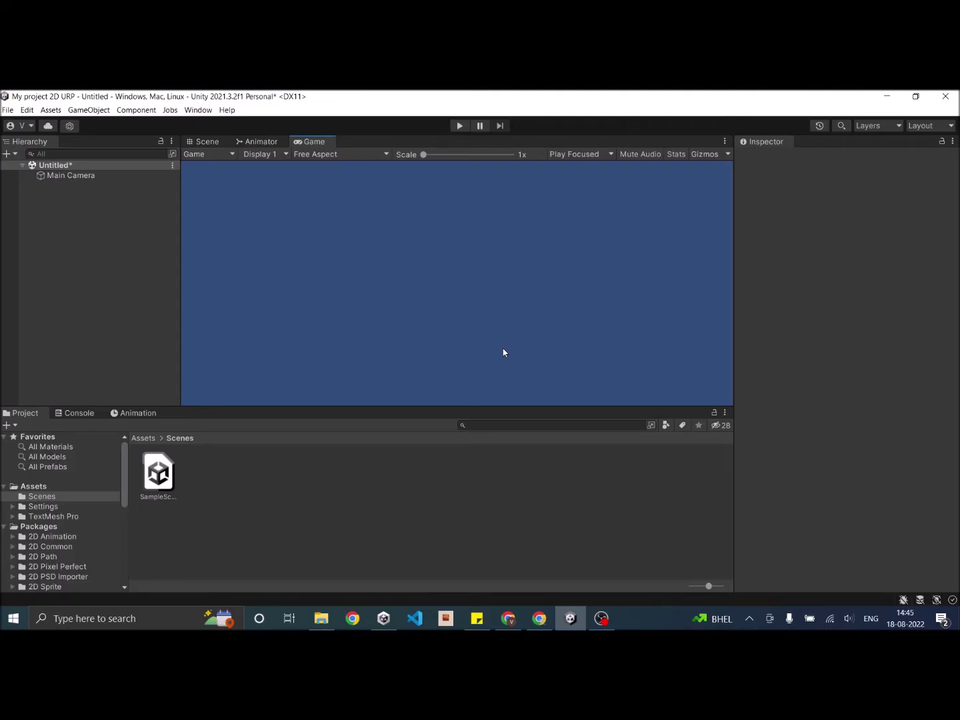
# Add a Button - TextMeshPro to the Hierarchy, creating its Canvas and EventSystem.
pyautogui.click(53, 266)
pyautogui.click(17, 156)
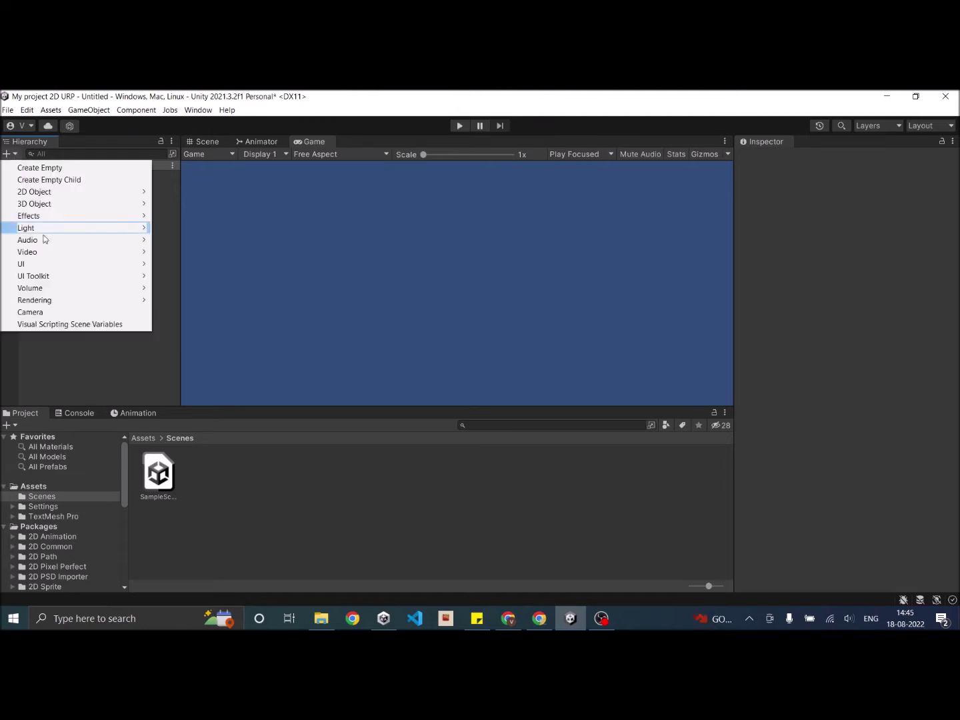
pyautogui.moveTo(60, 263)
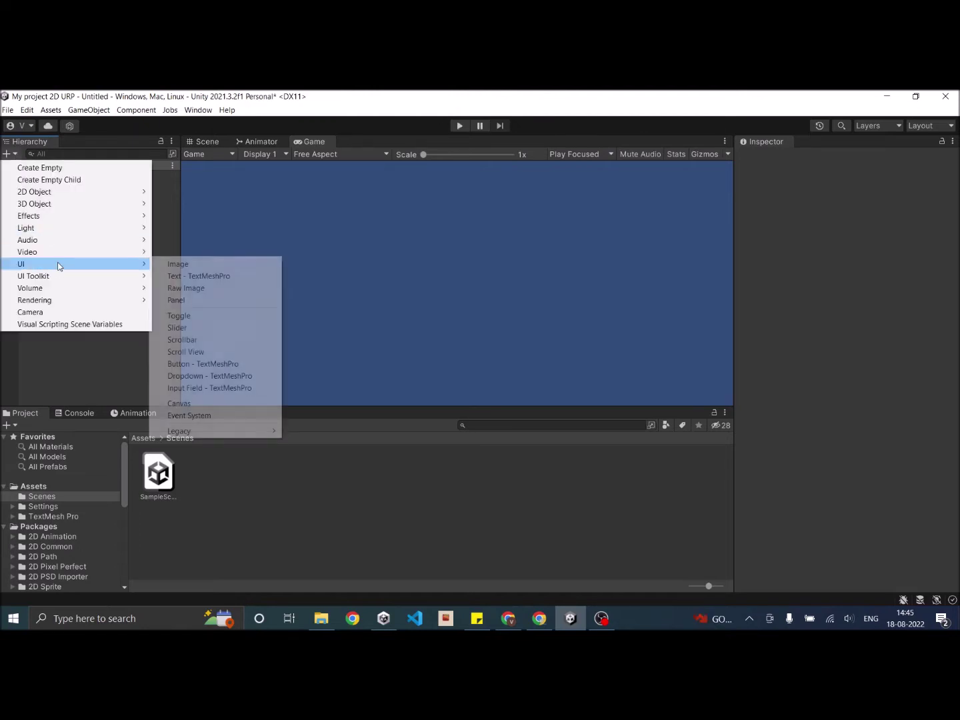
pyautogui.click(213, 364)
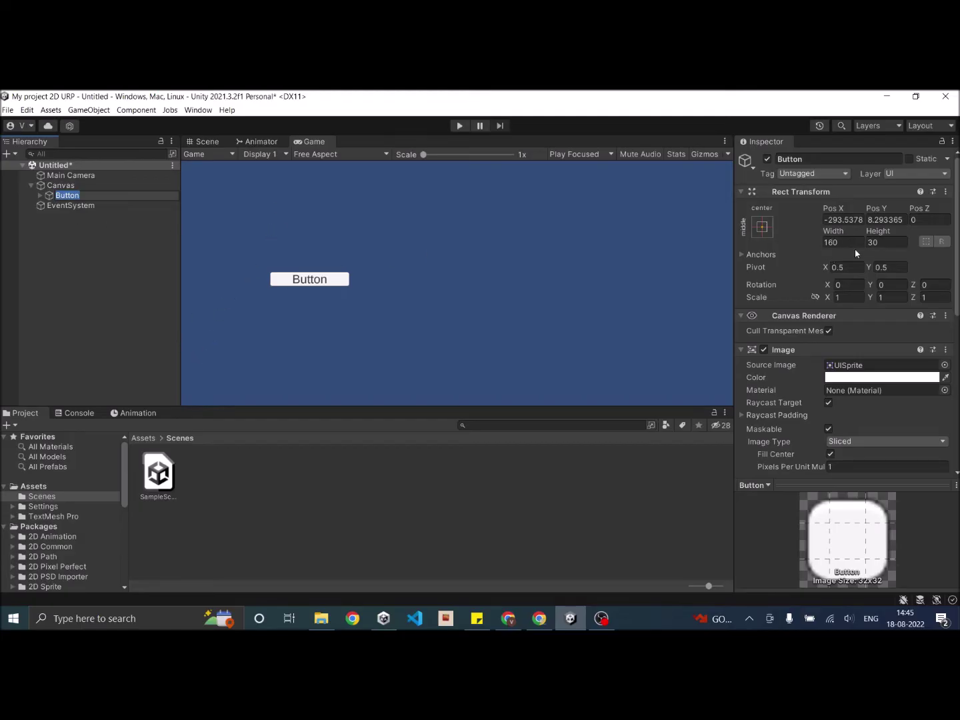
# Set the Button's Rect Transform height to 50.
pyautogui.click(882, 242)
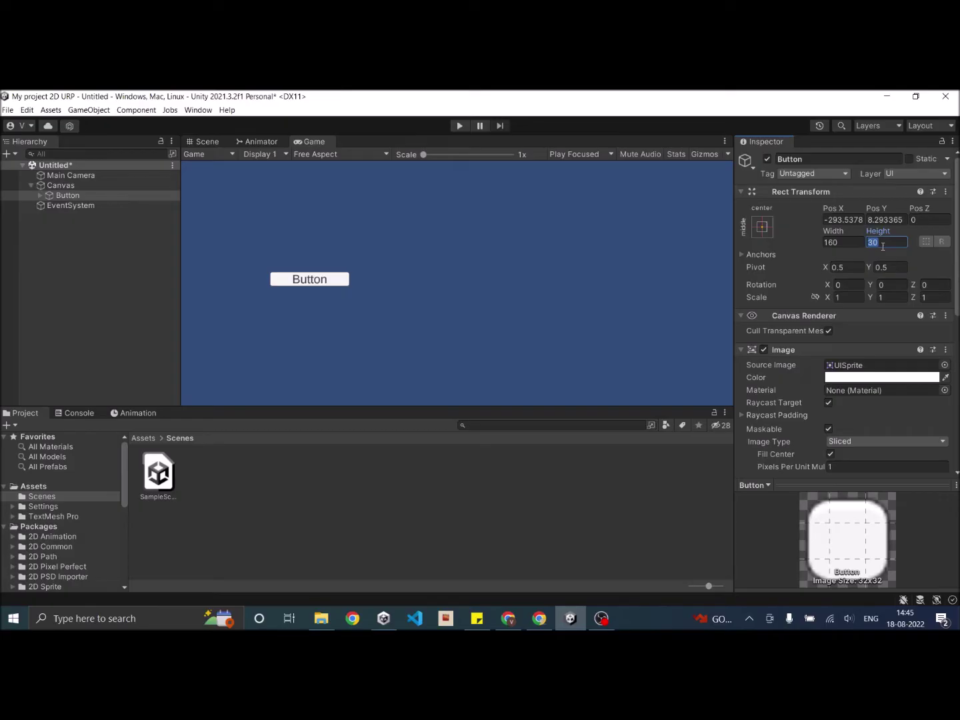
pyautogui.write('50')
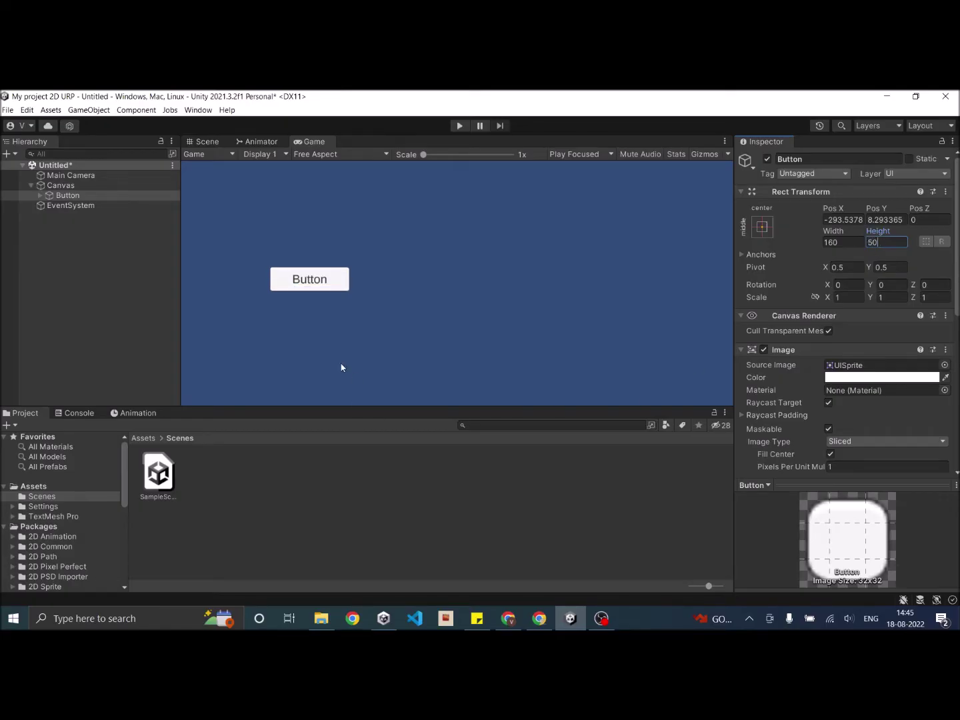
pyautogui.click(219, 144)
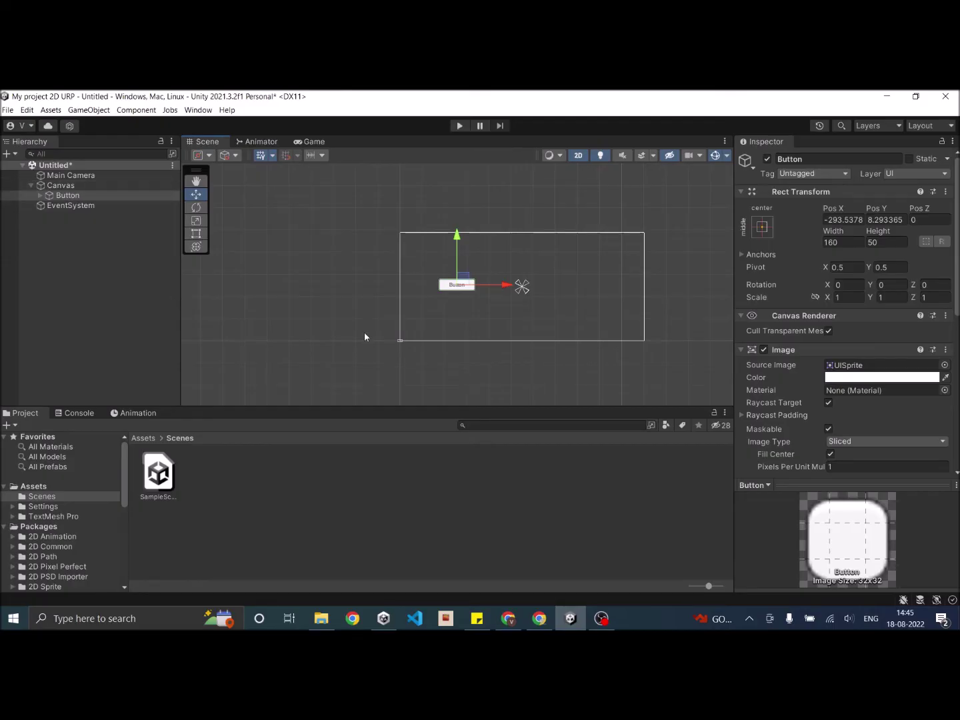
pyautogui.click(315, 142)
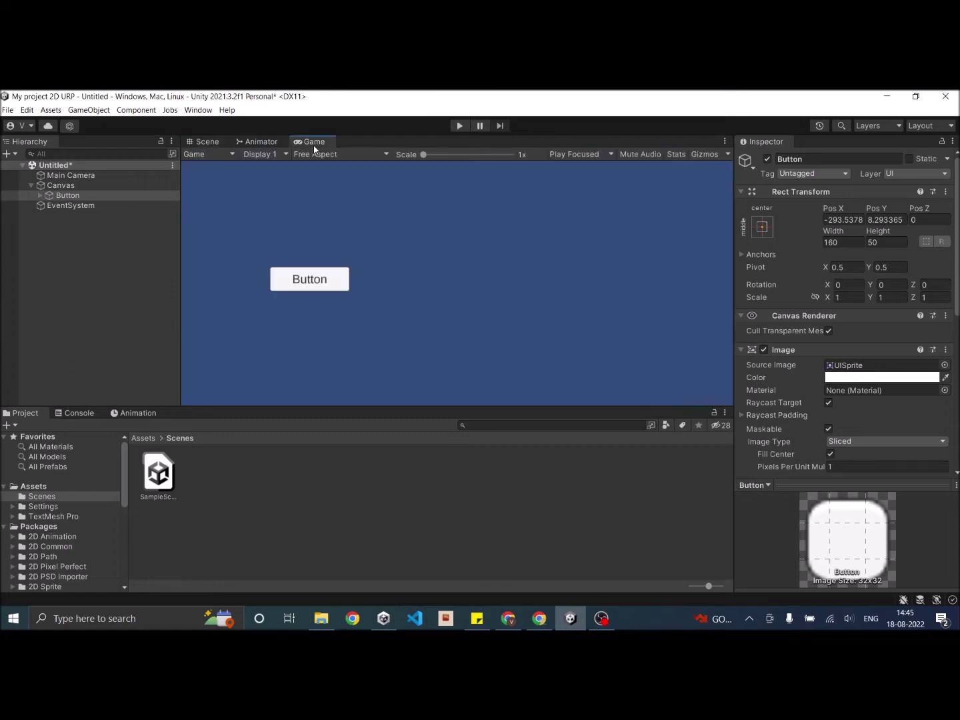
pyautogui.click(355, 154)
pyautogui.click(349, 209)
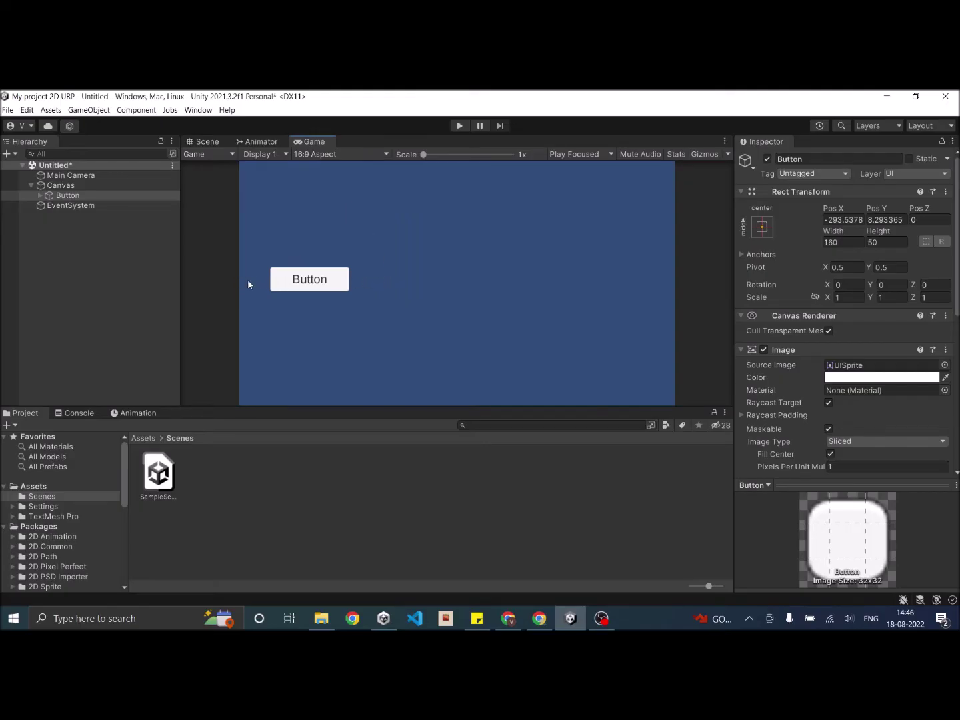
pyautogui.click(347, 153)
pyautogui.click(347, 291)
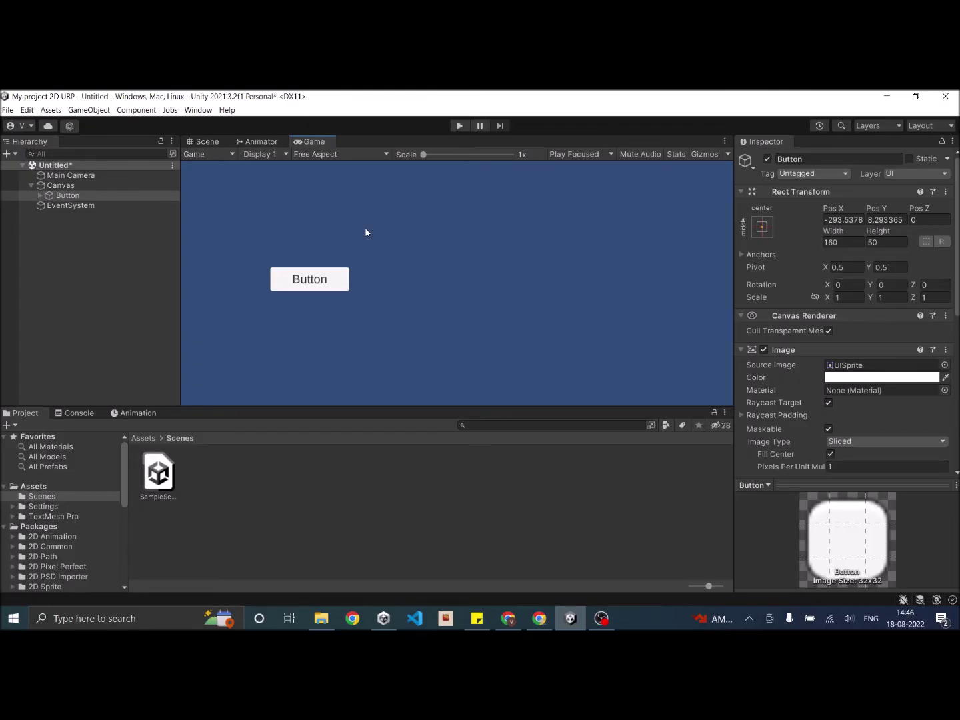
# Preview at 16:9 and set the Canvas to Scale With Screen Size (800×600), match about 0.445.
pyautogui.click(362, 156)
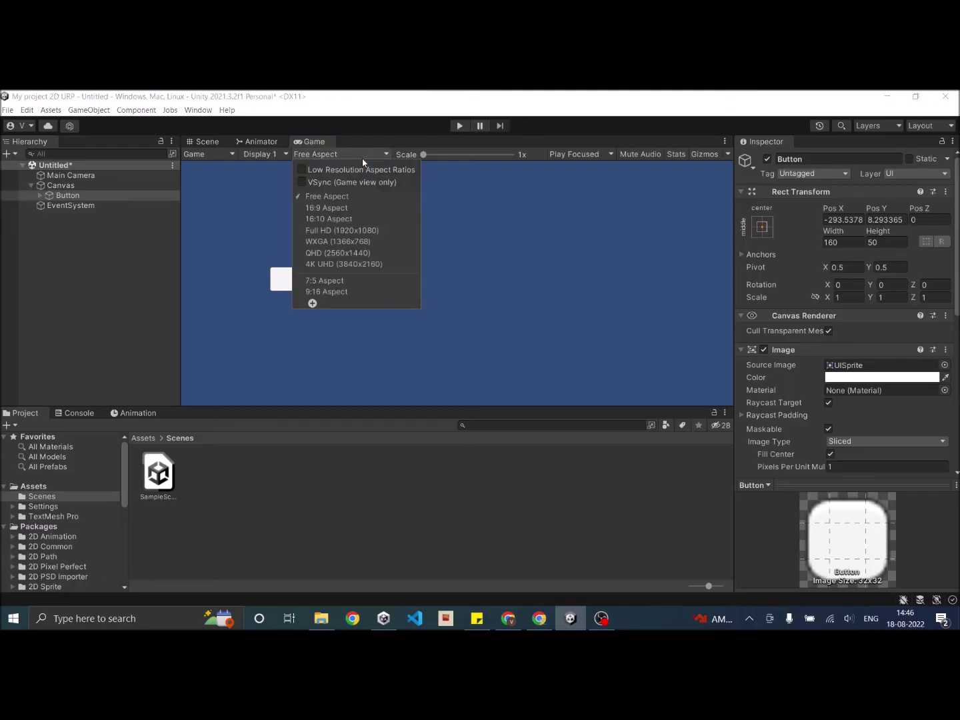
pyautogui.click(329, 207)
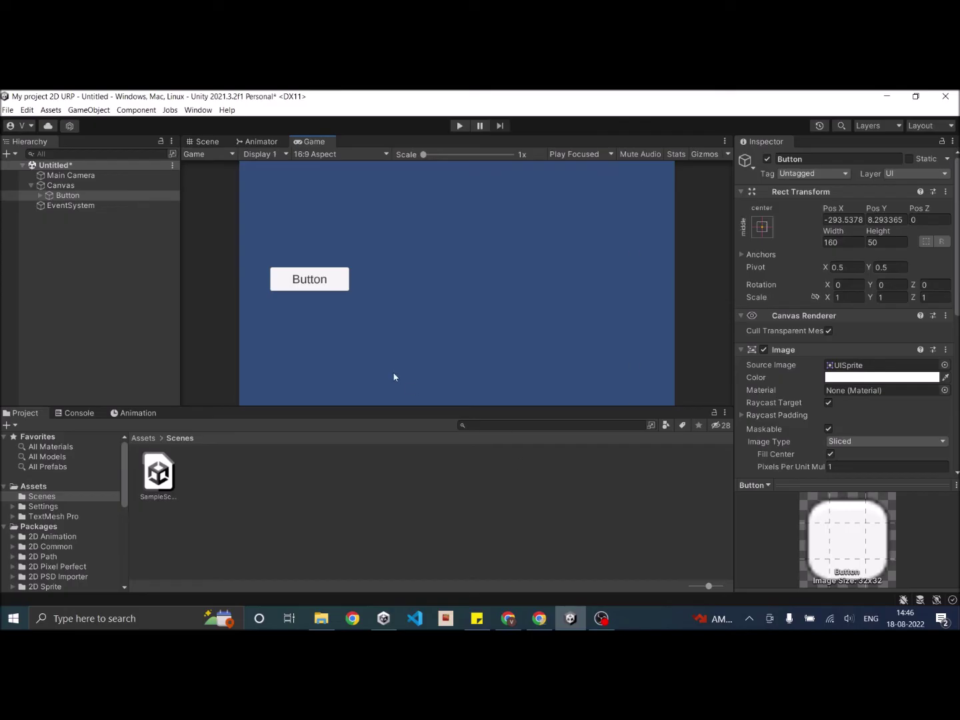
pyautogui.click(100, 269)
pyautogui.click(69, 188)
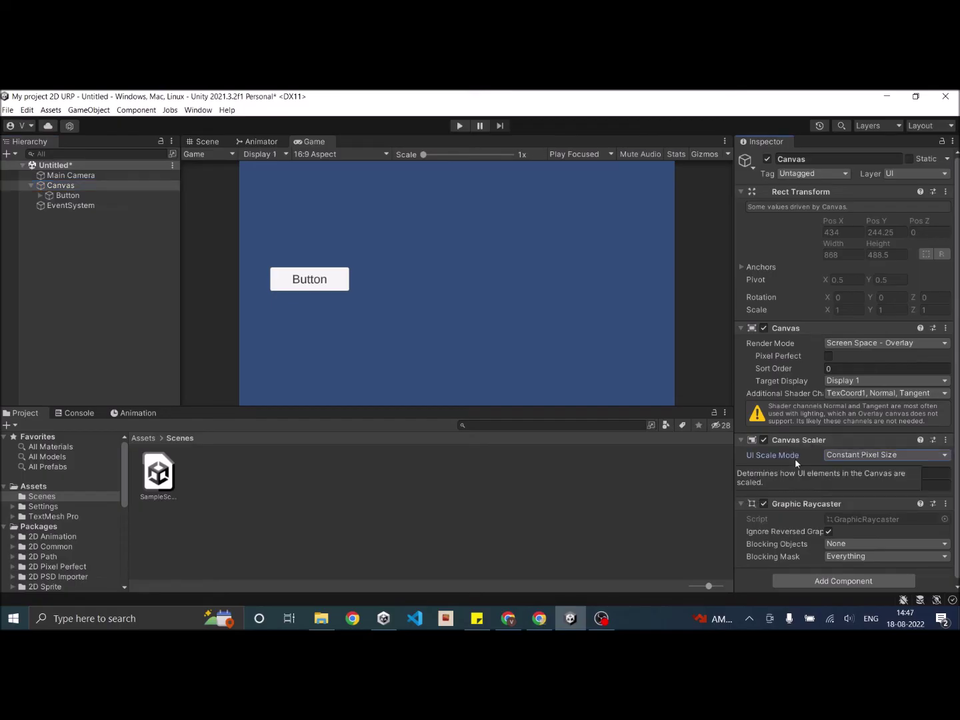
pyautogui.click(866, 454)
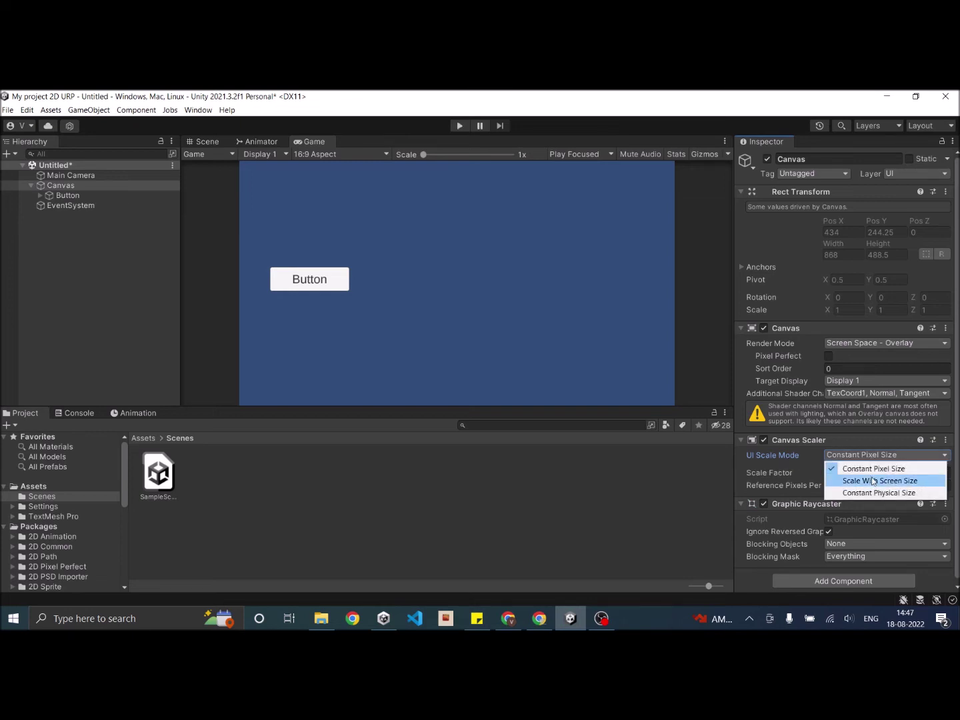
pyautogui.click(873, 480)
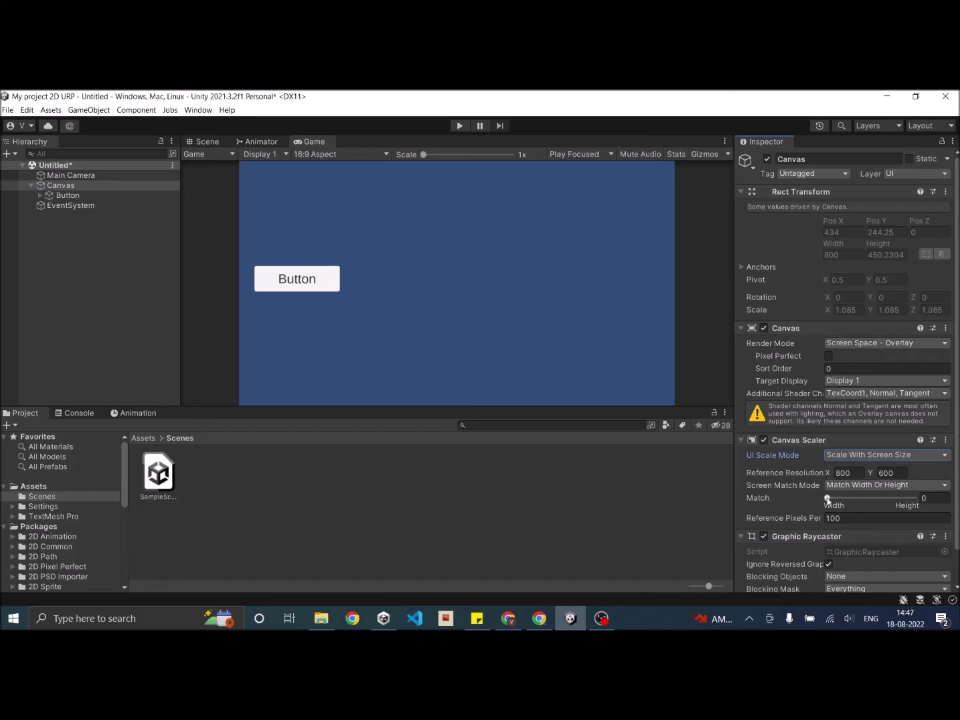
pyautogui.moveTo(827, 498); pyautogui.dragTo(866, 500)
# Drag the Button's anchor handles out onto its corners, zooming in then back out to the Canvas.
pyautogui.doubleClick(67, 195)
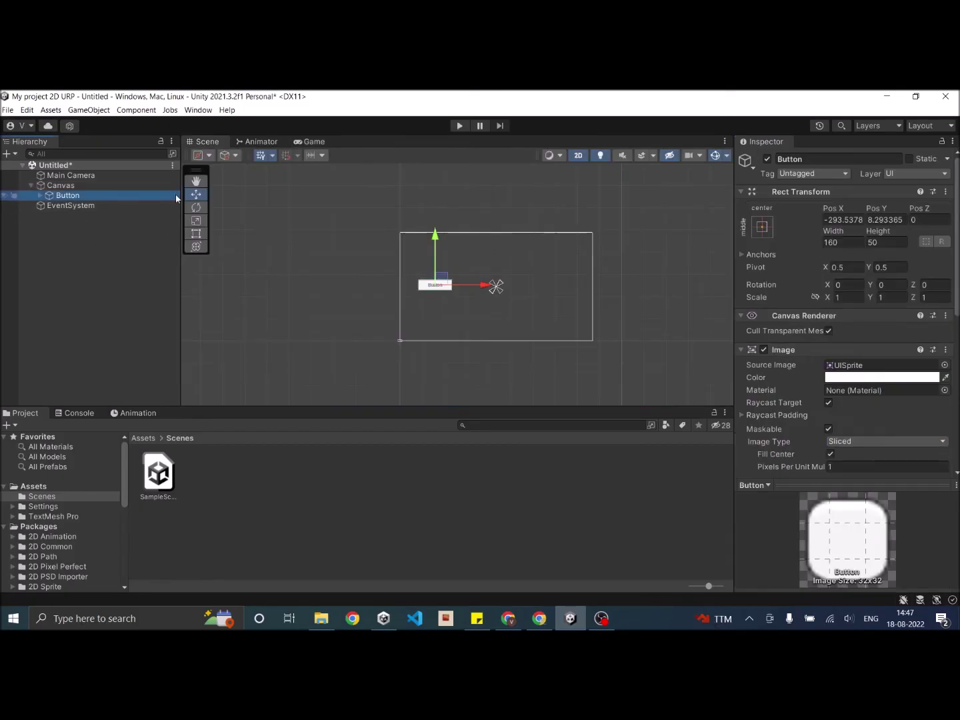
pyautogui.click(63, 197)
pyautogui.scroll(2, 501, 292)
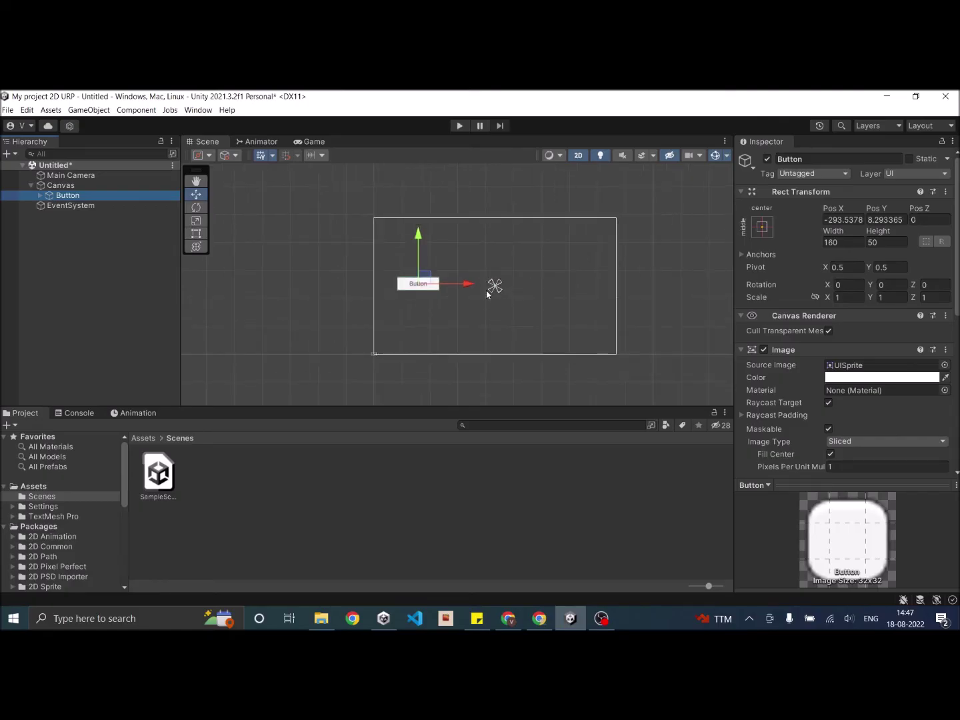
pyautogui.scroll(3, 407, 315)
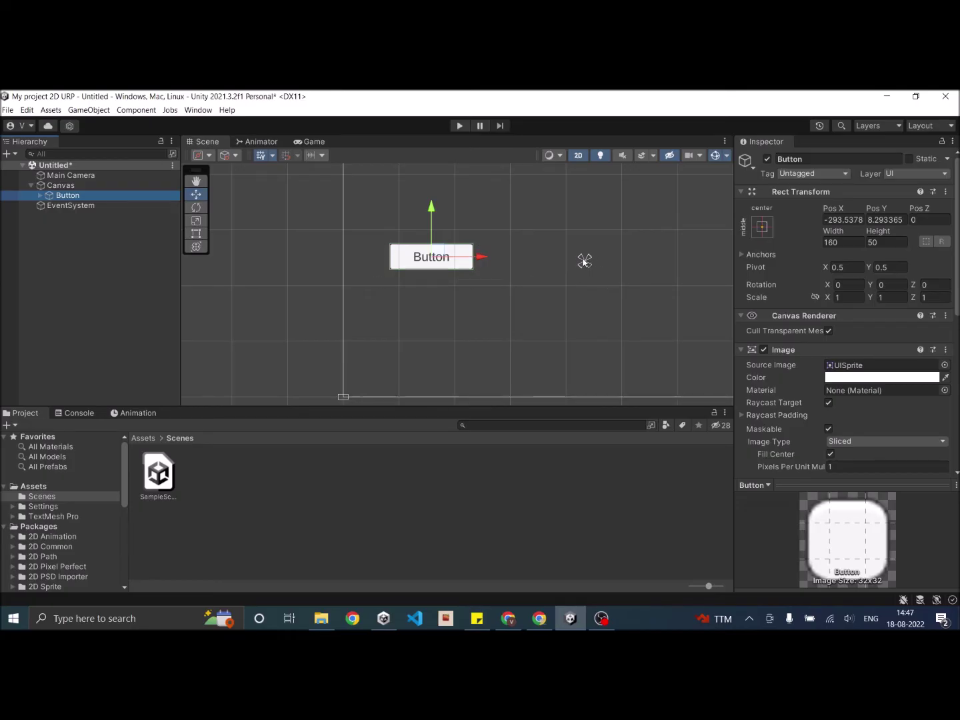
pyautogui.moveTo(584, 261); pyautogui.dragTo(387, 244)
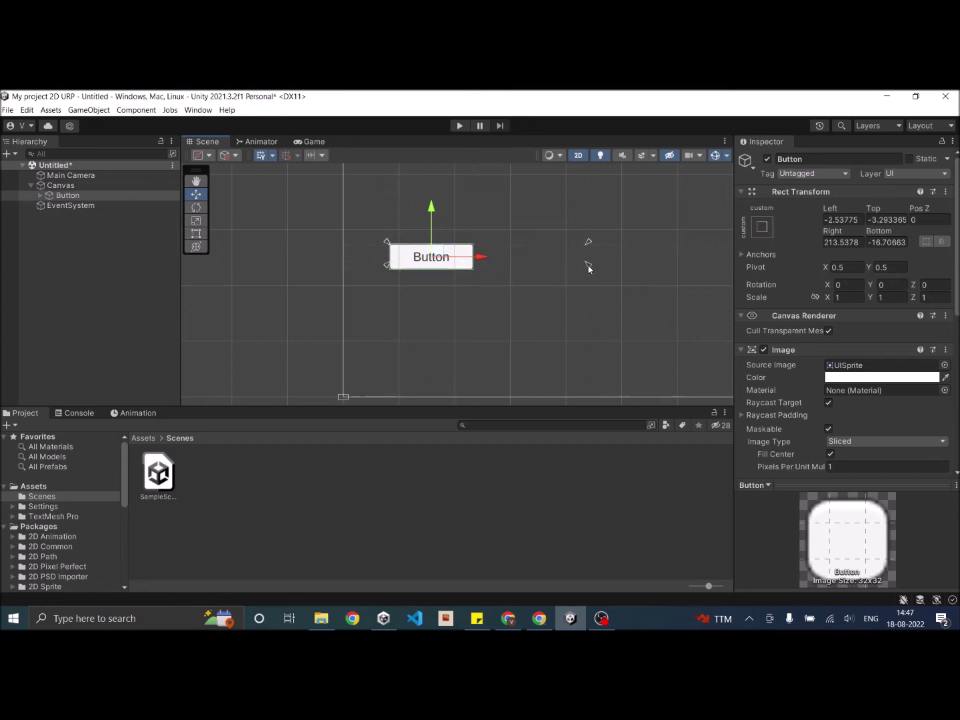
pyautogui.moveTo(587, 266); pyautogui.dragTo(477, 276)
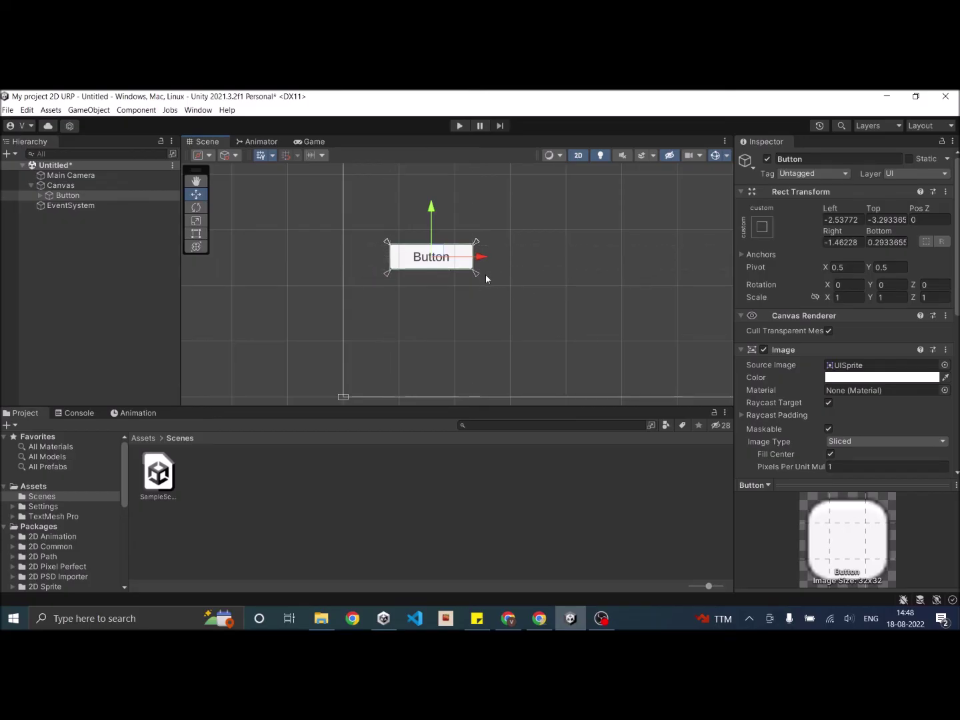
pyautogui.scroll(-2, 524, 297)
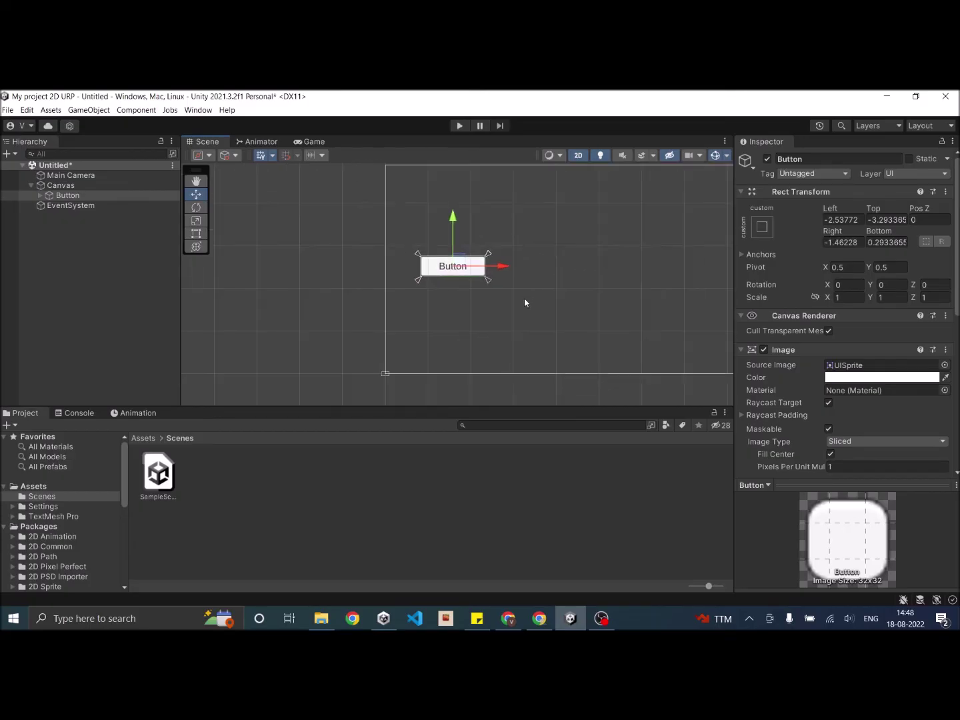
pyautogui.scroll(-1, 524, 300)
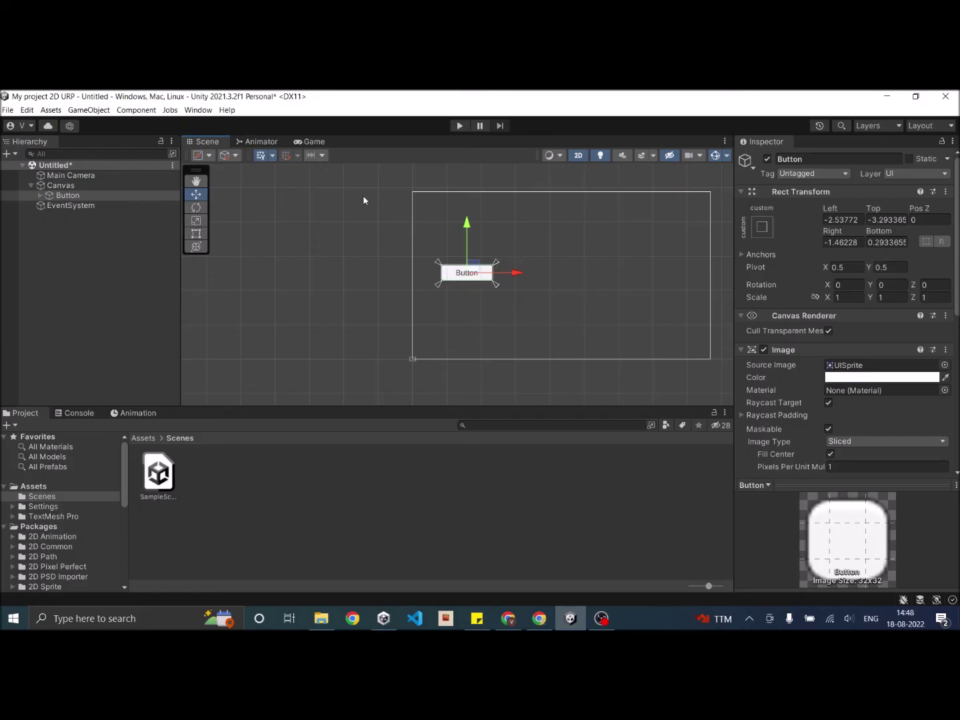
# Show the Game view with the 9:16 Aspect portrait preview.
pyautogui.click(310, 142)
pyautogui.click(351, 154)
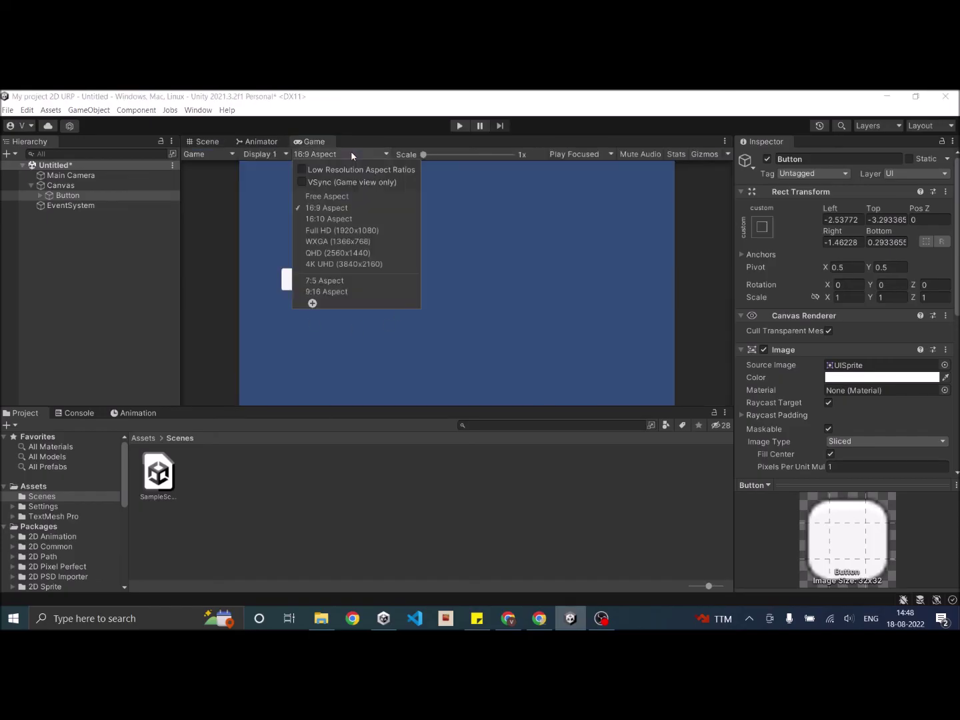
pyautogui.click(360, 292)
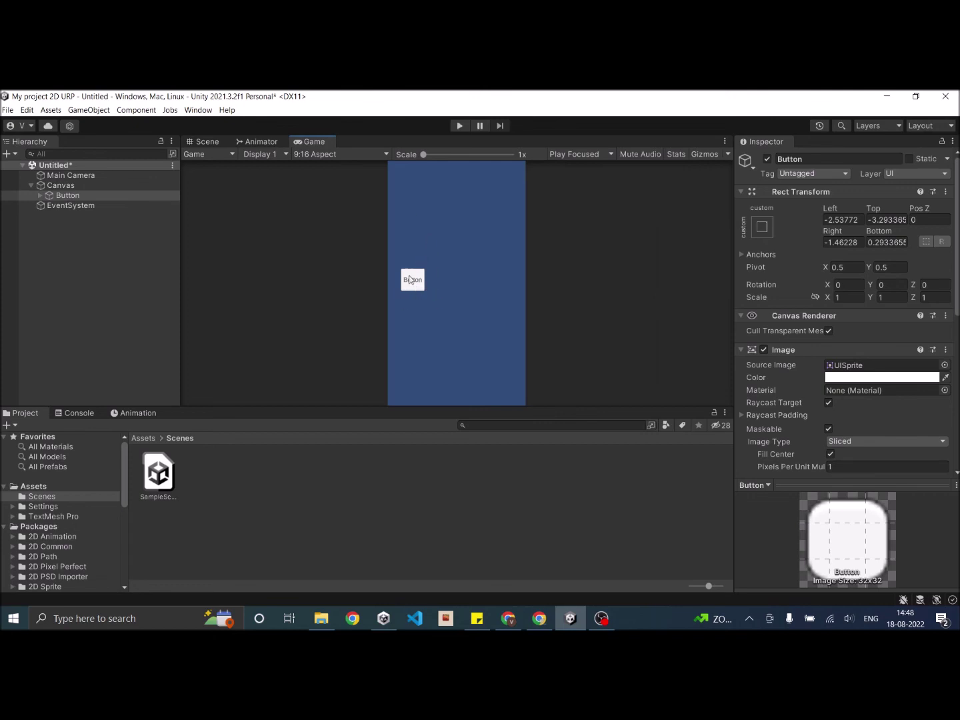
# Switch the Game view to Simulator and simulate the LG G4.
pyautogui.click(202, 157)
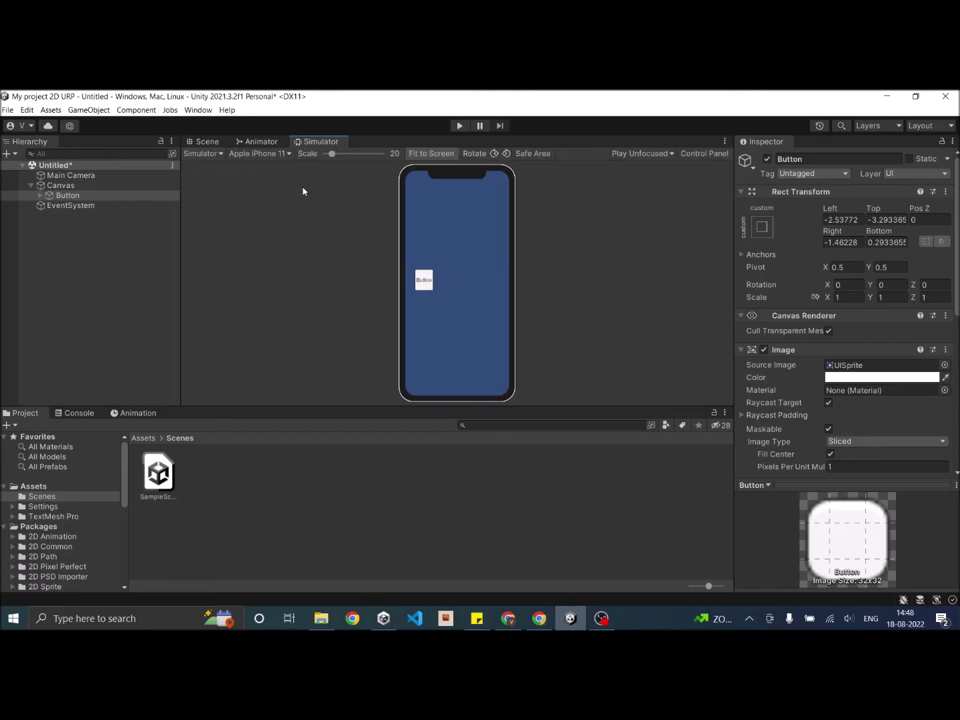
pyautogui.click(272, 153)
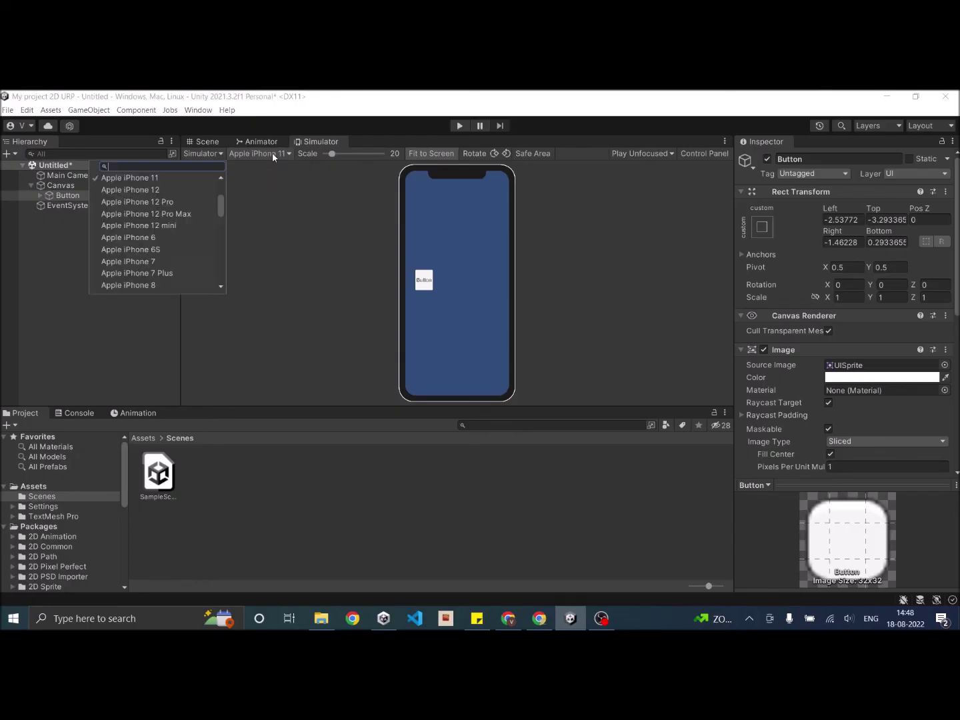
pyautogui.scroll(-6, 147, 244)
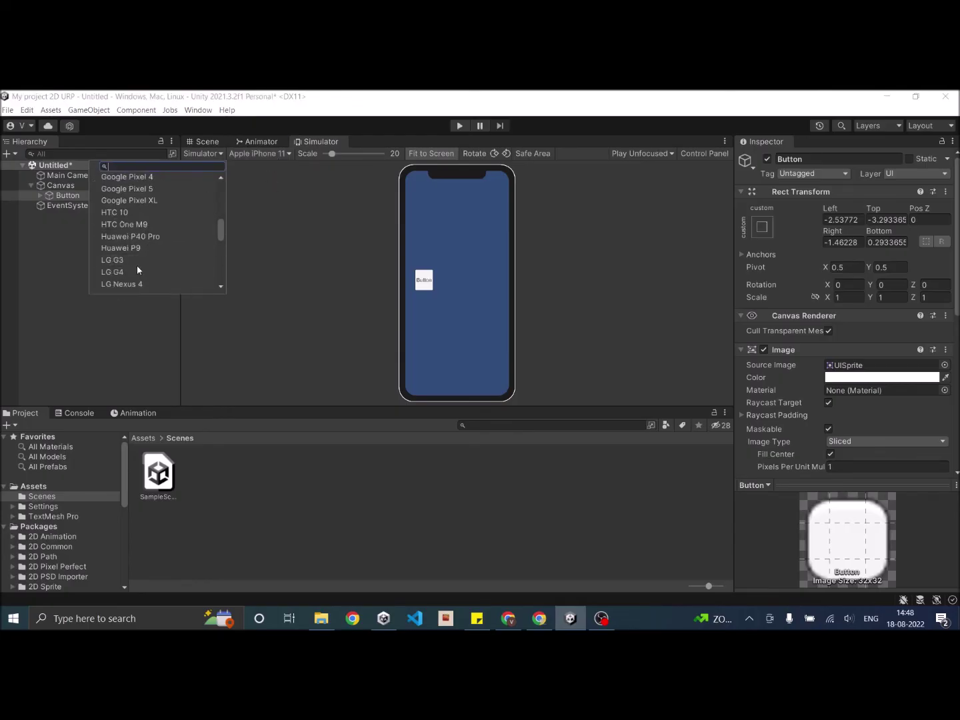
pyautogui.click(137, 273)
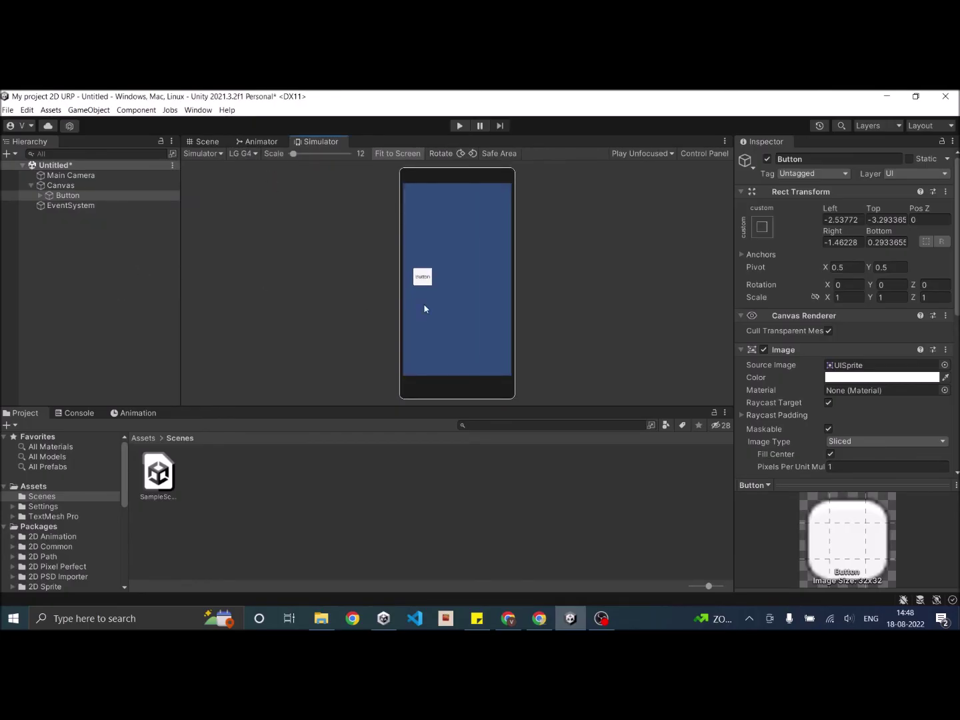
# Change the simulated device to the Google Pixel 5.
pyautogui.click(246, 154)
pyautogui.scroll(-10, 169, 274)
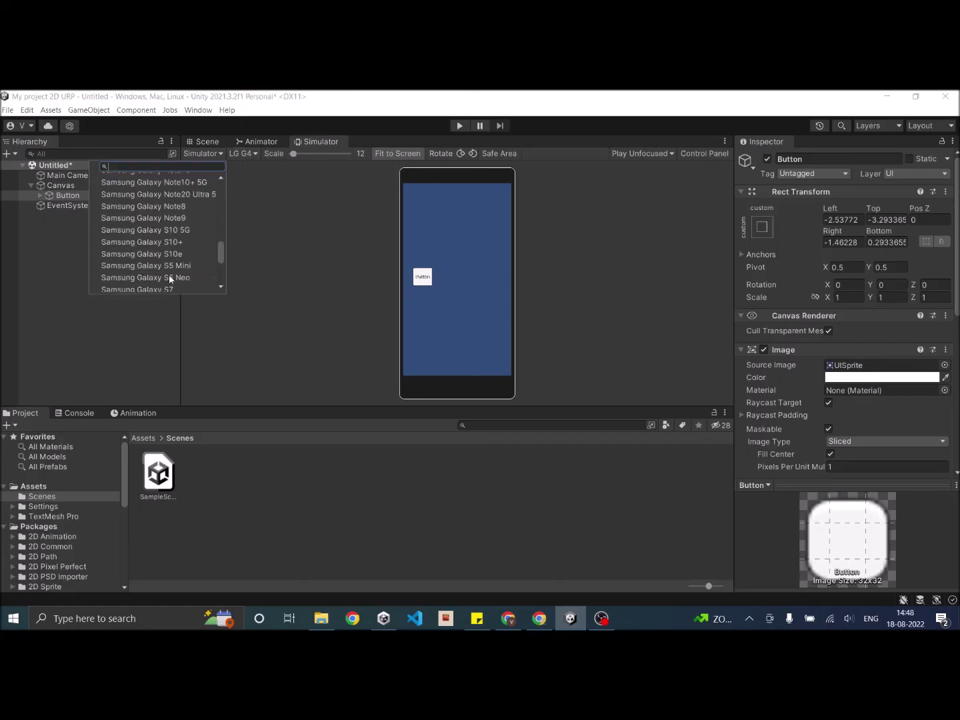
pyautogui.scroll(2, 168, 273)
pyautogui.scroll(1, 166, 269)
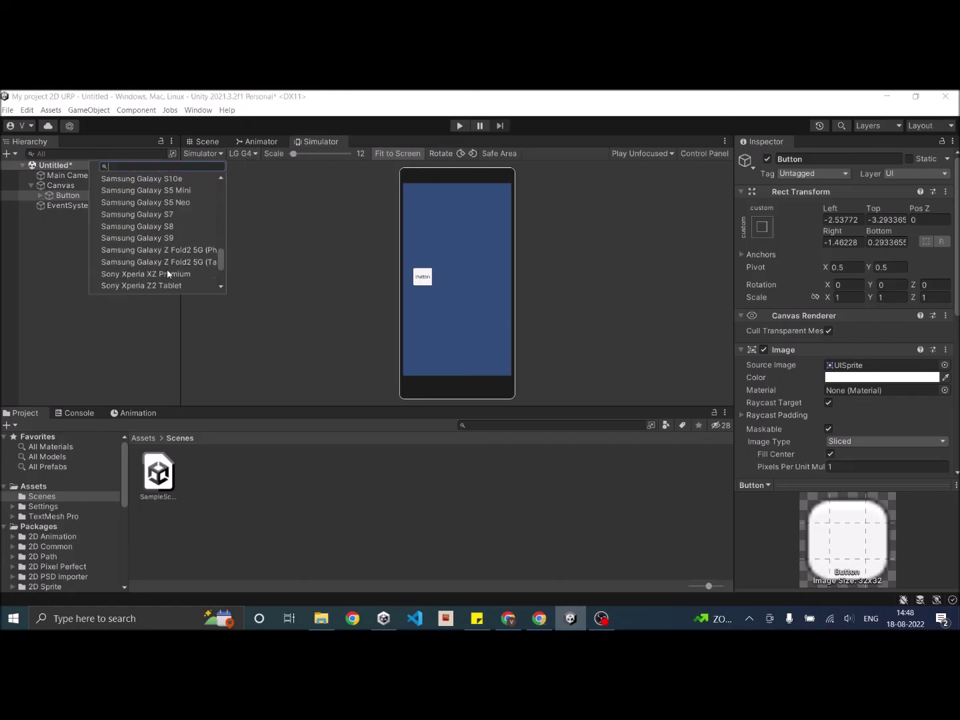
pyautogui.scroll(-3, 166, 269)
pyautogui.scroll(12, 166, 269)
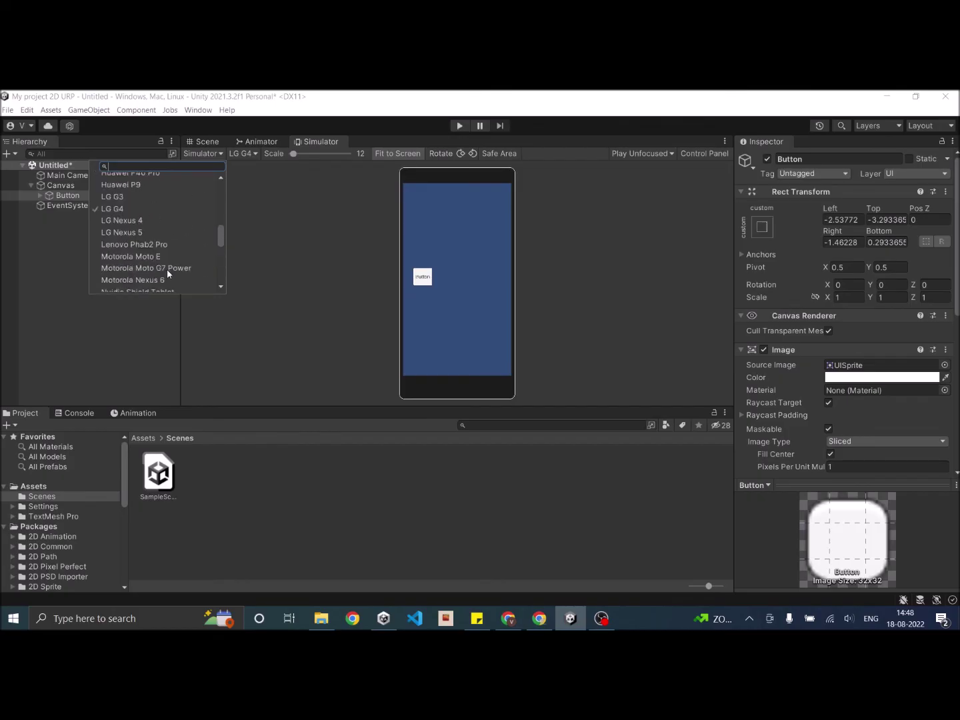
pyautogui.scroll(5, 167, 268)
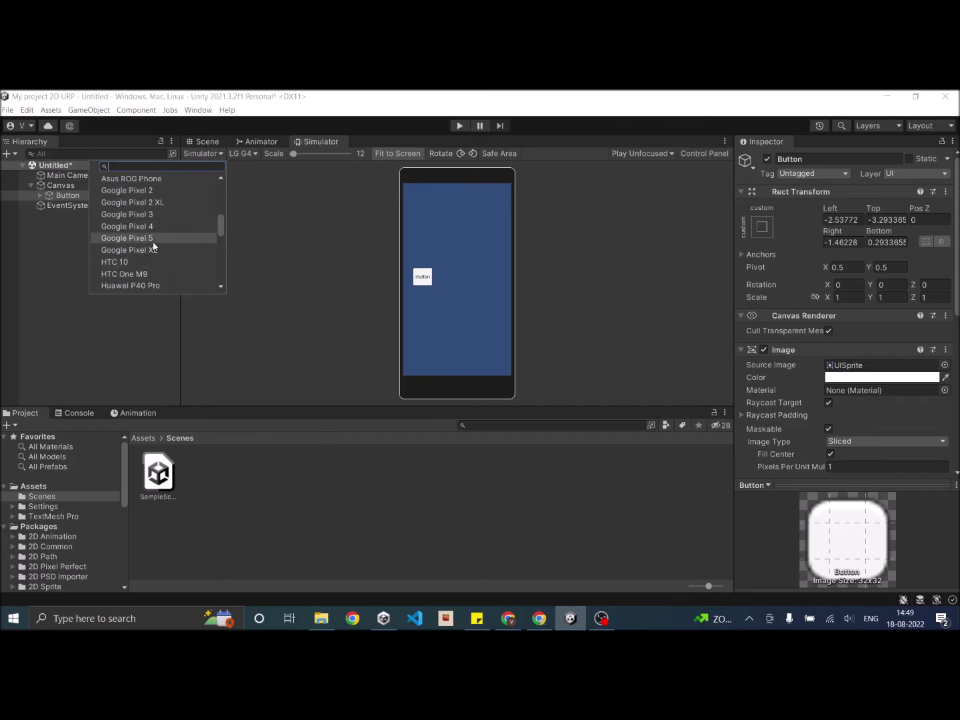
pyautogui.click(153, 238)
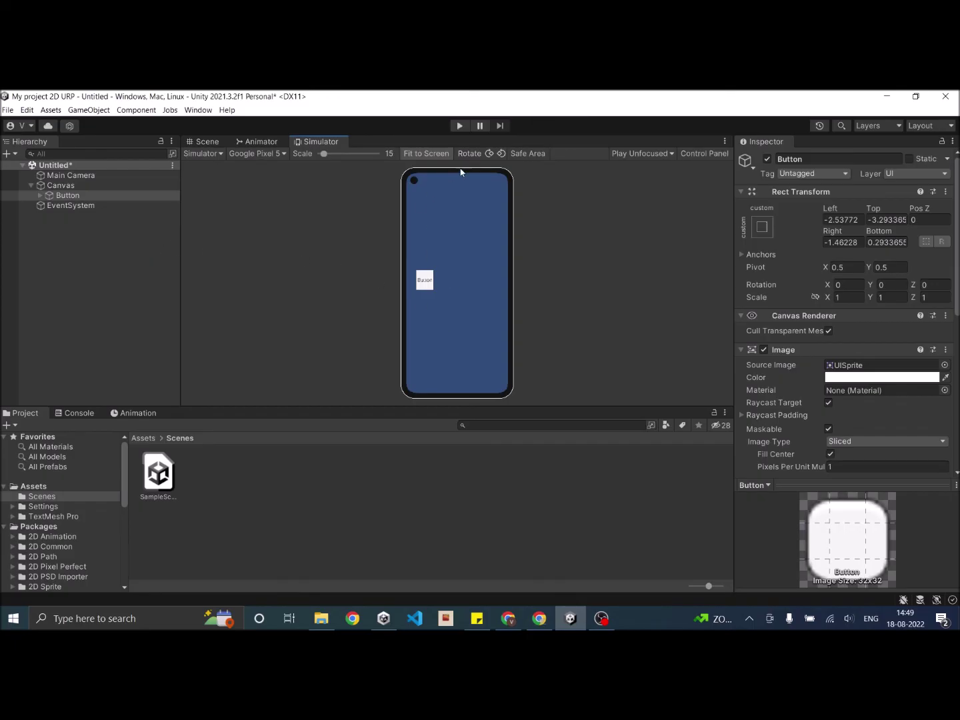
# Change the simulated device to the Nvidia Shield Tablet.
pyautogui.click(271, 154)
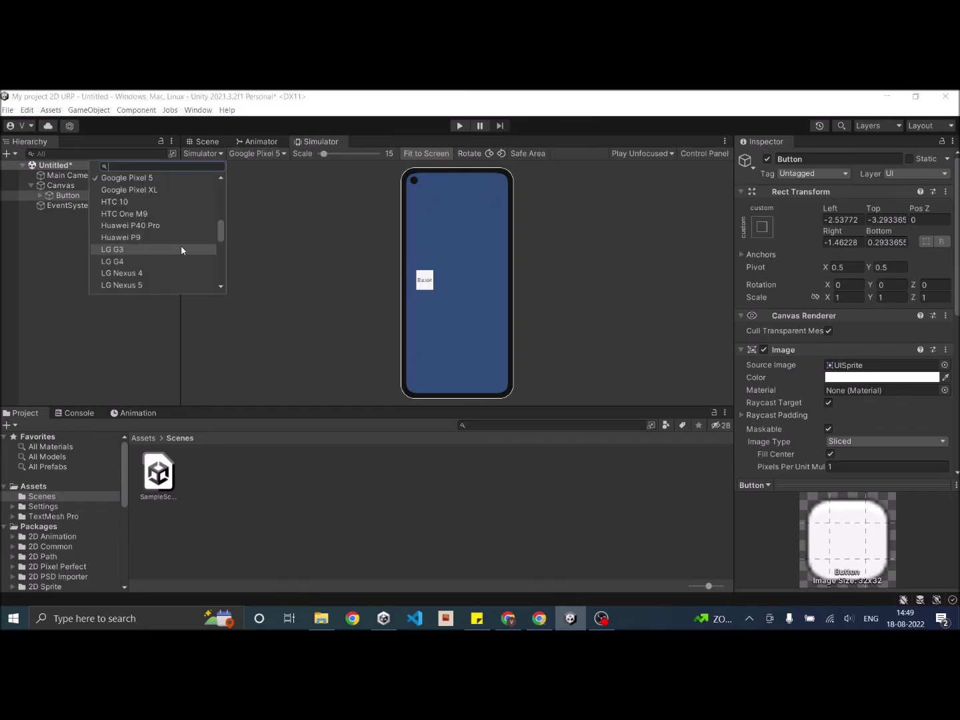
pyautogui.scroll(-1, 175, 251)
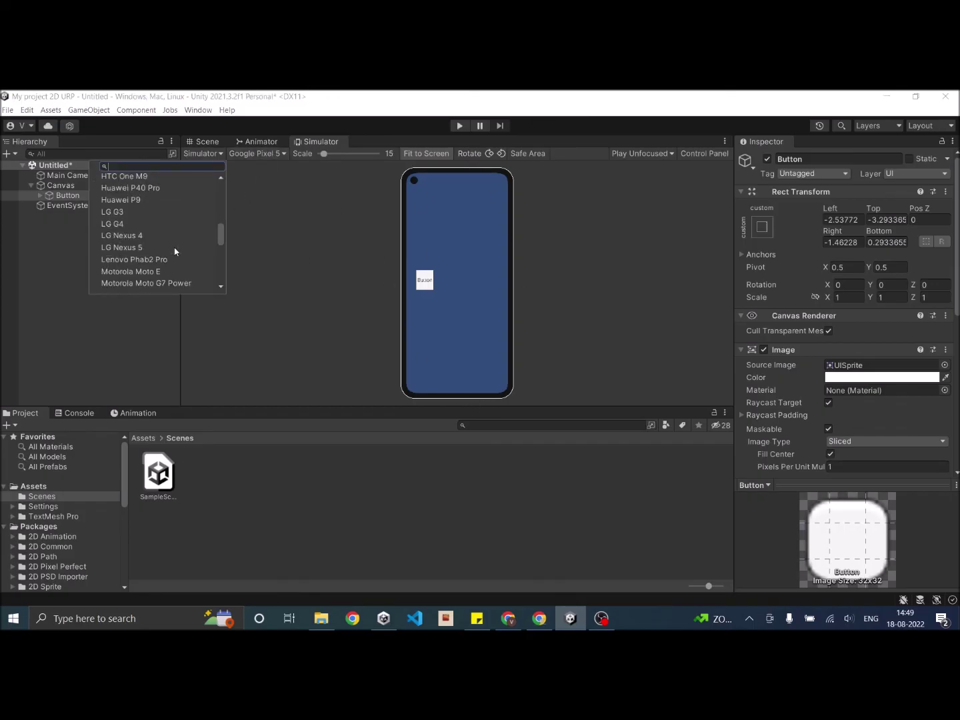
pyautogui.scroll(-1, 175, 251)
pyautogui.click(172, 269)
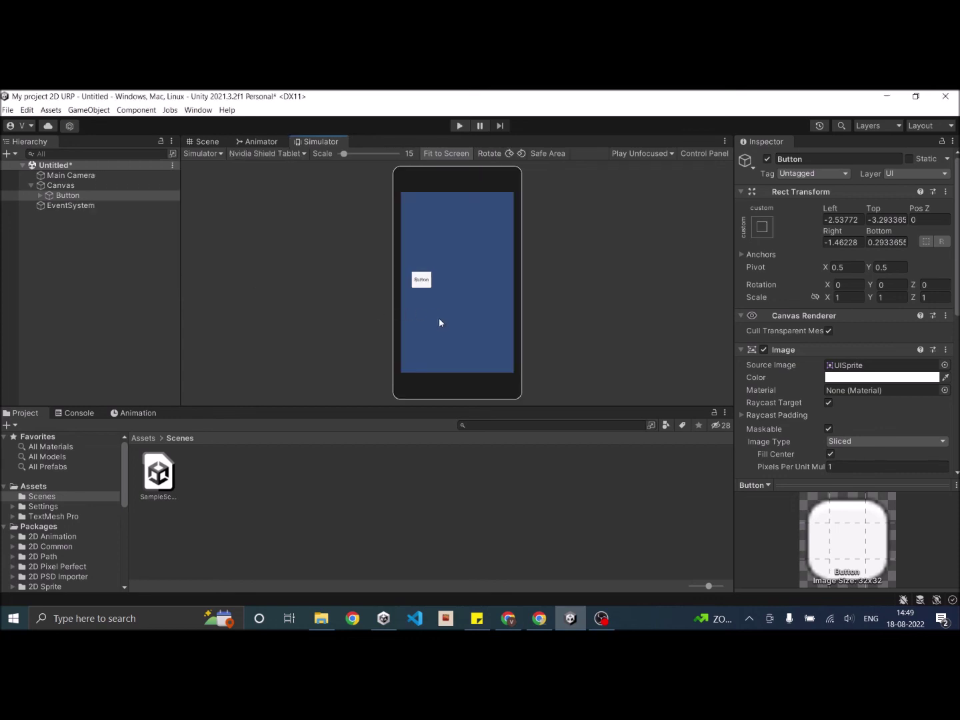